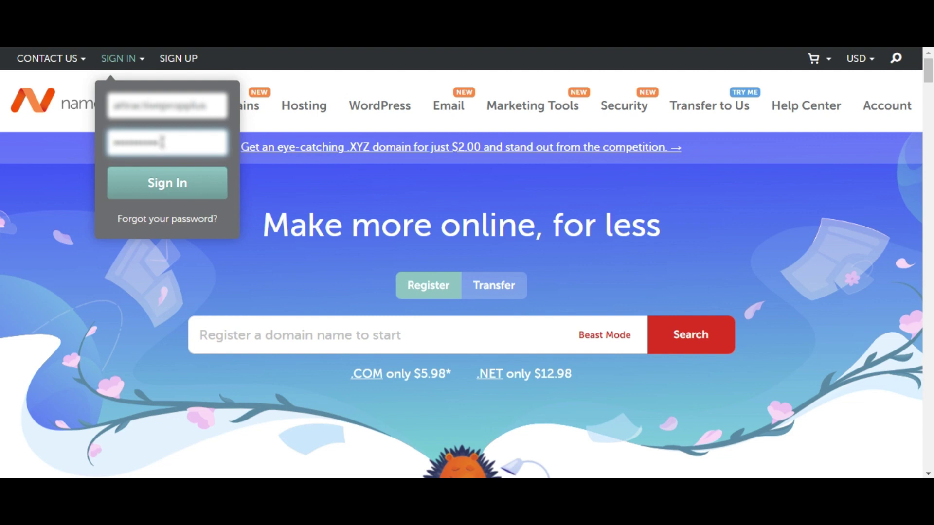
# Sign in to the account and submit the emailed device verification code.
pyautogui.click(160, 188)
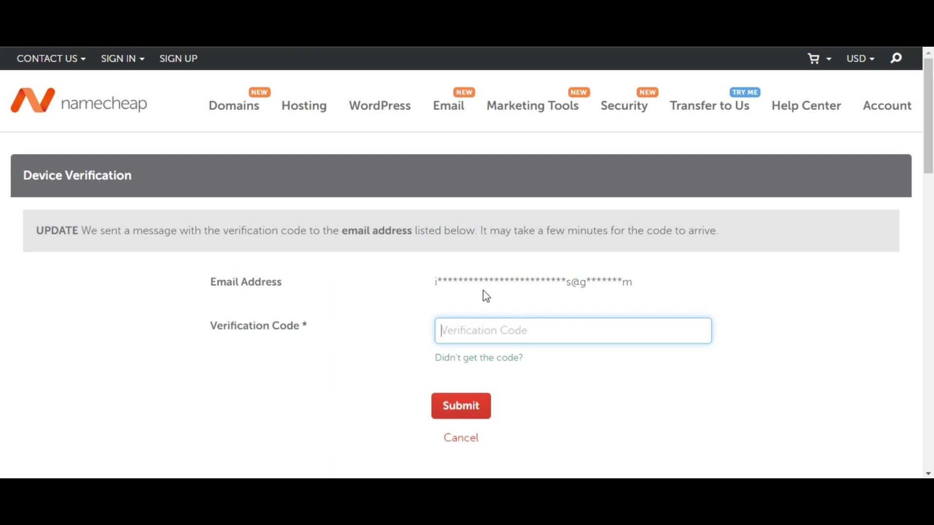
pyautogui.hotkey('ctrl', 'v')
pyautogui.click(475, 404)
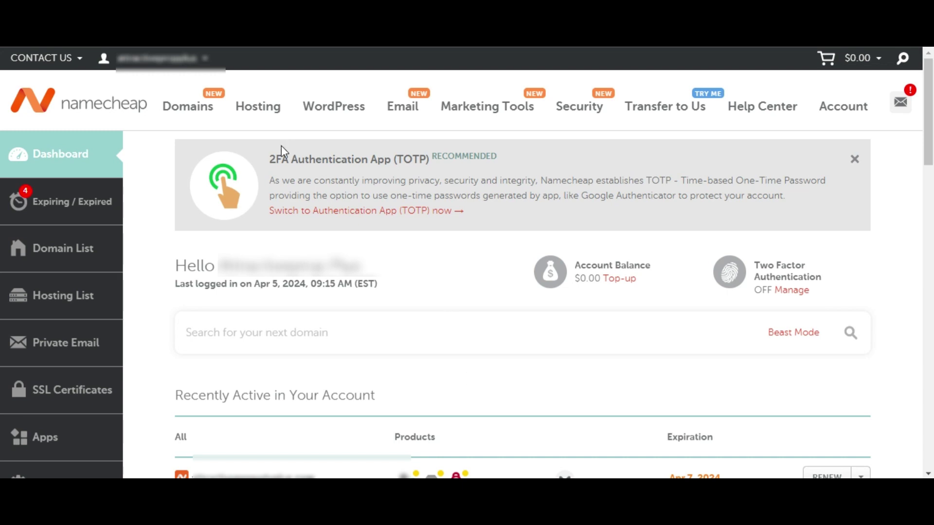
pyautogui.click(66, 297)
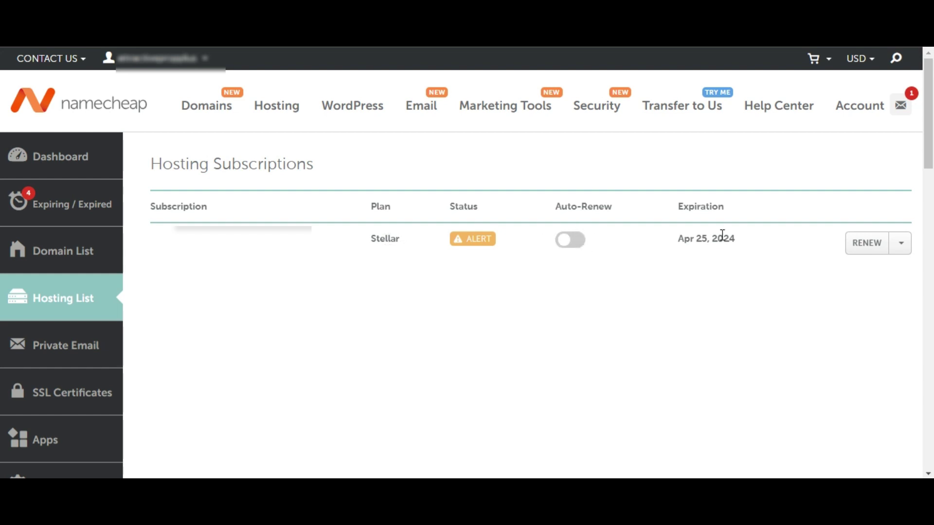
pyautogui.click(869, 243)
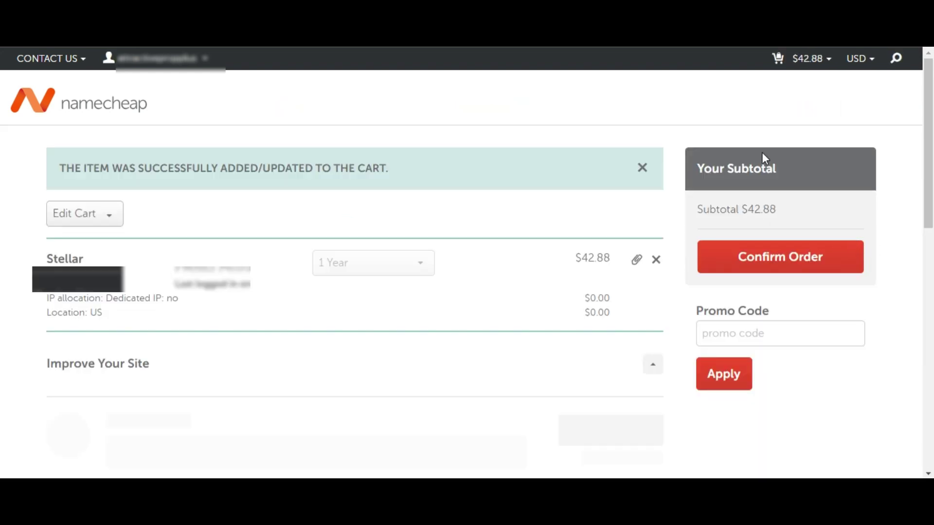
pyautogui.moveTo(807, 69)
pyautogui.click(104, 221)
pyautogui.click(111, 263)
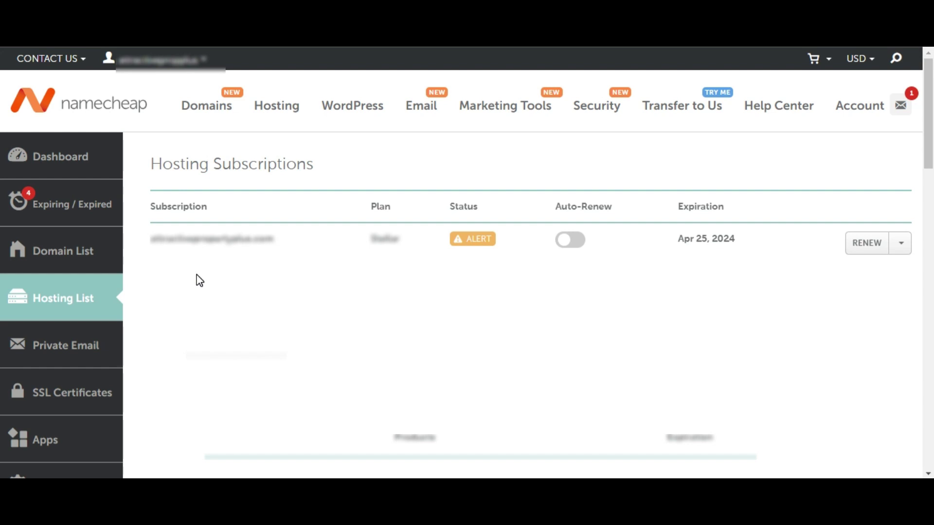
# Check the renewal options in the domain list and the SSL certificates list.
pyautogui.click(56, 250)
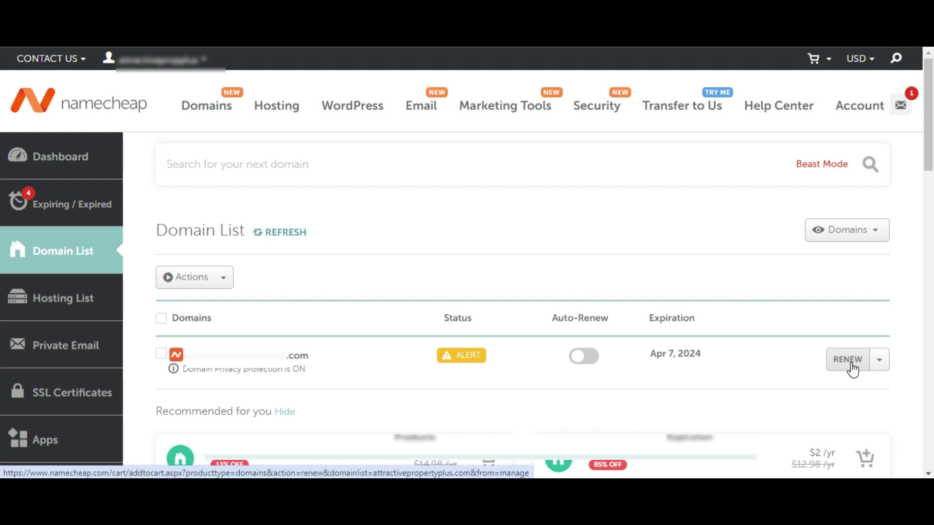
pyautogui.click(101, 393)
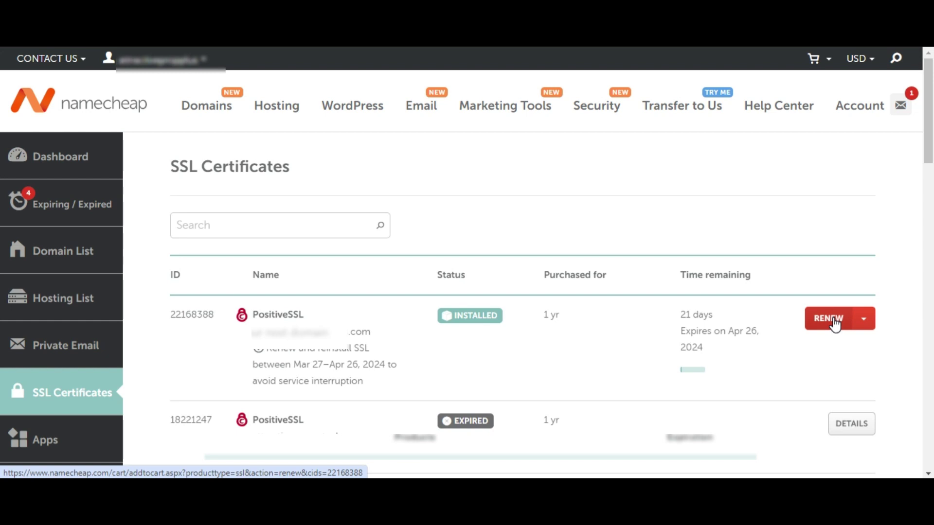
# Among the account's expiring and expired items, check the domains and products, and add the expiring domain's renewal to the cart.
pyautogui.click(62, 208)
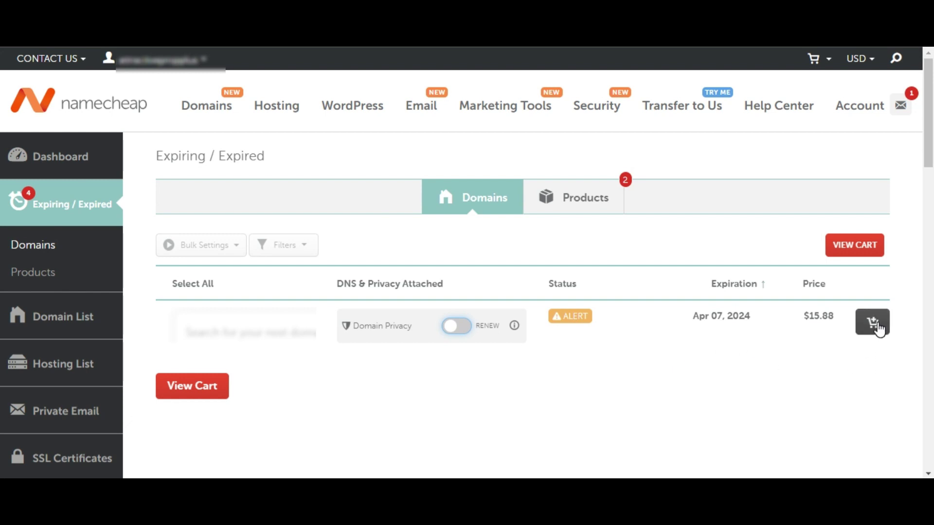
pyautogui.click(579, 204)
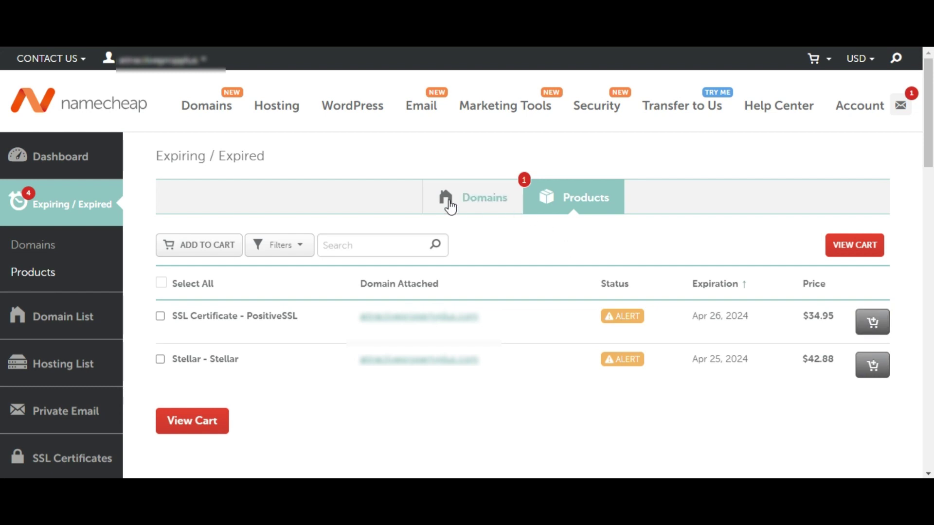
pyautogui.click(483, 199)
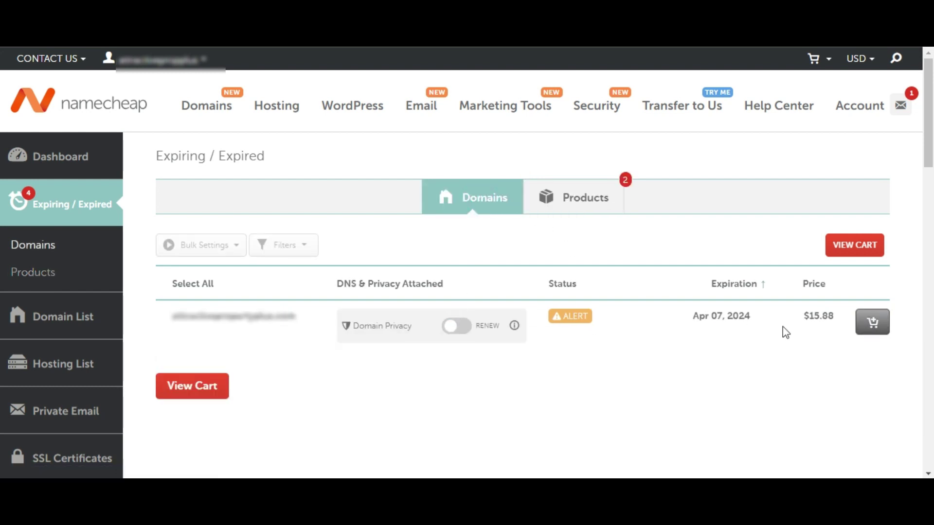
pyautogui.click(873, 323)
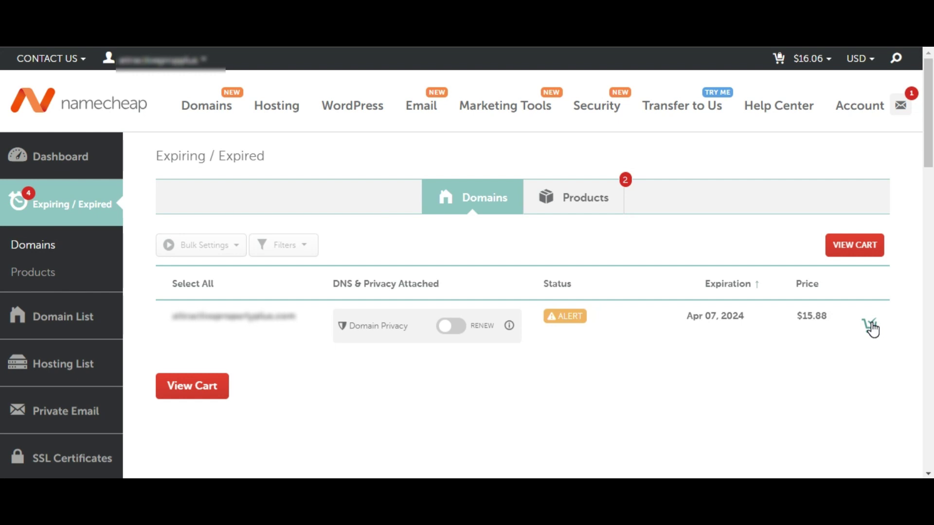
# Add the expiring PositiveSSL certificate and Stellar hosting renewals to the cart.
pyautogui.click(583, 205)
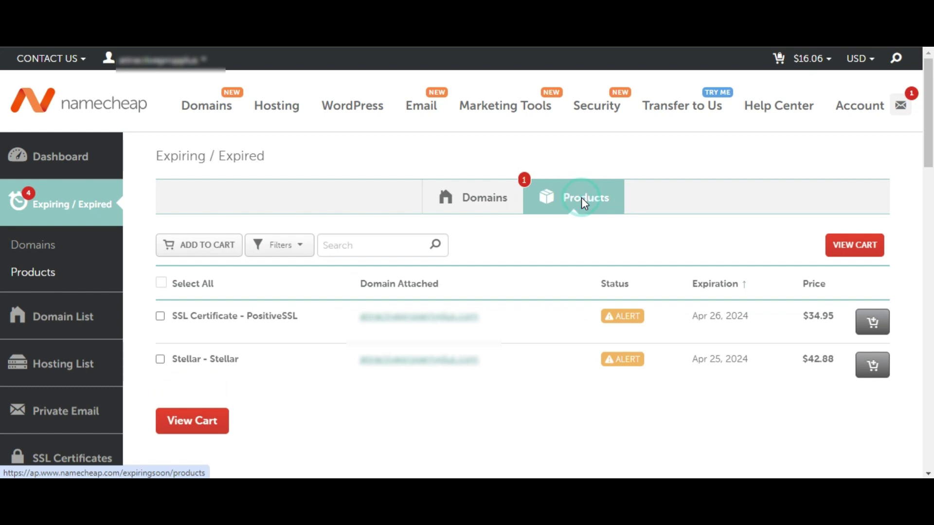
pyautogui.click(870, 325)
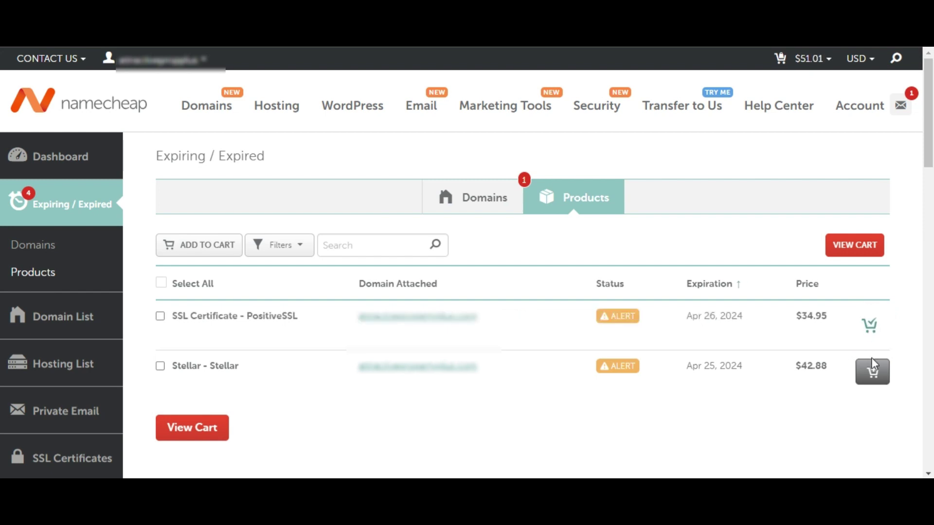
pyautogui.click(874, 375)
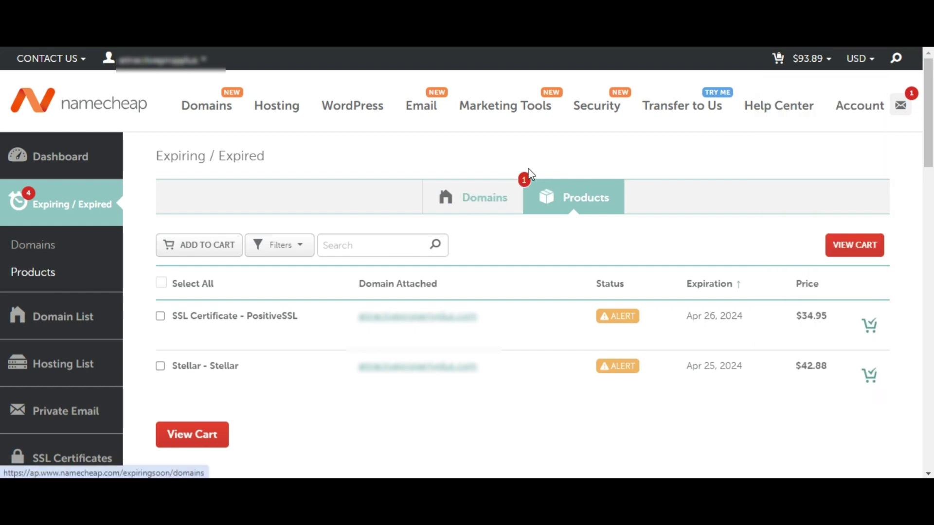
# Open the cart and set the PositiveSSL renewal term to 1 Year.
pyautogui.click(490, 203)
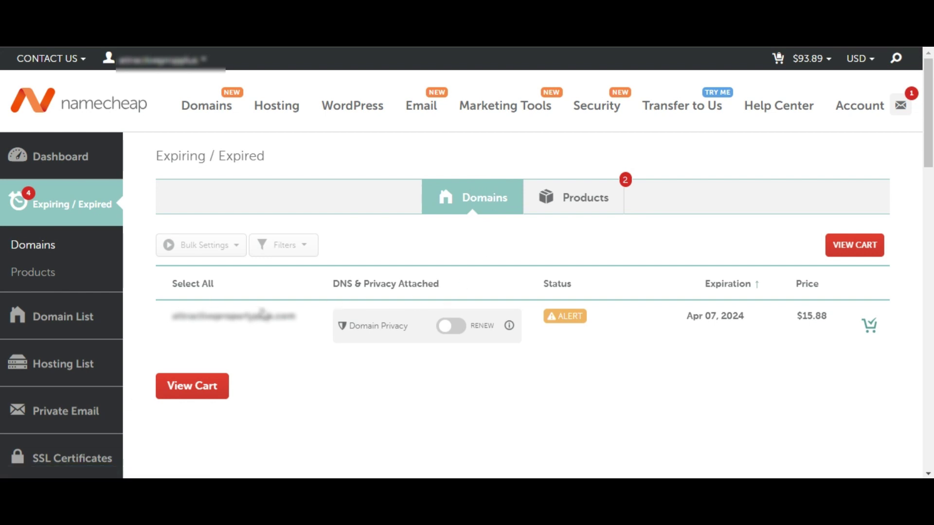
pyautogui.moveTo(844, 70)
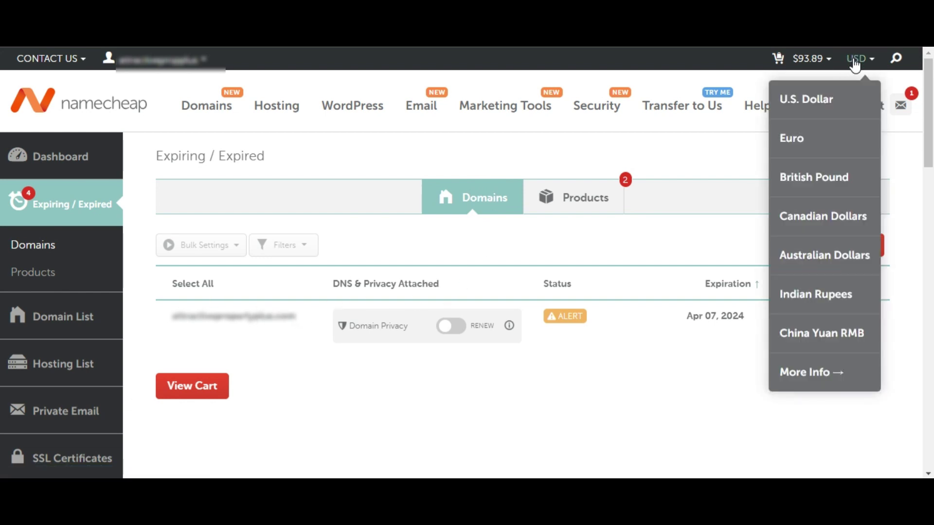
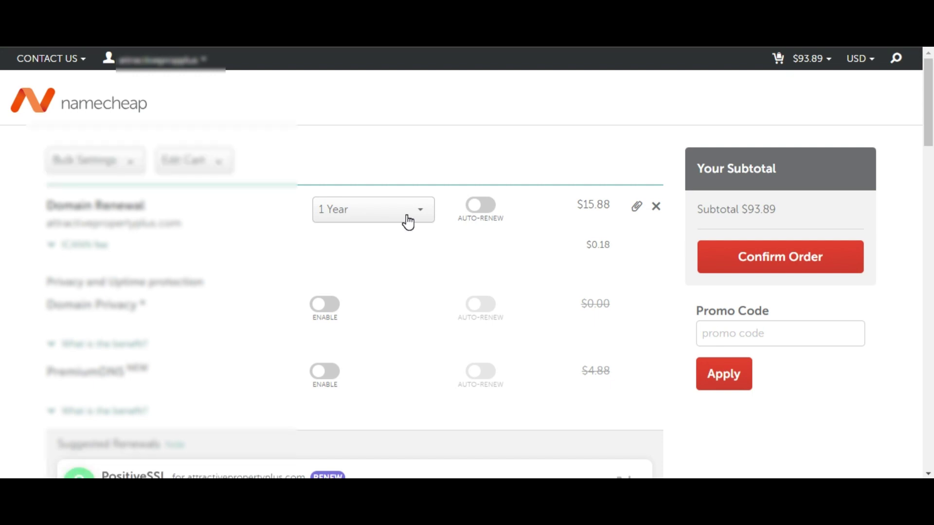
pyautogui.scroll(-4, 474, 252)
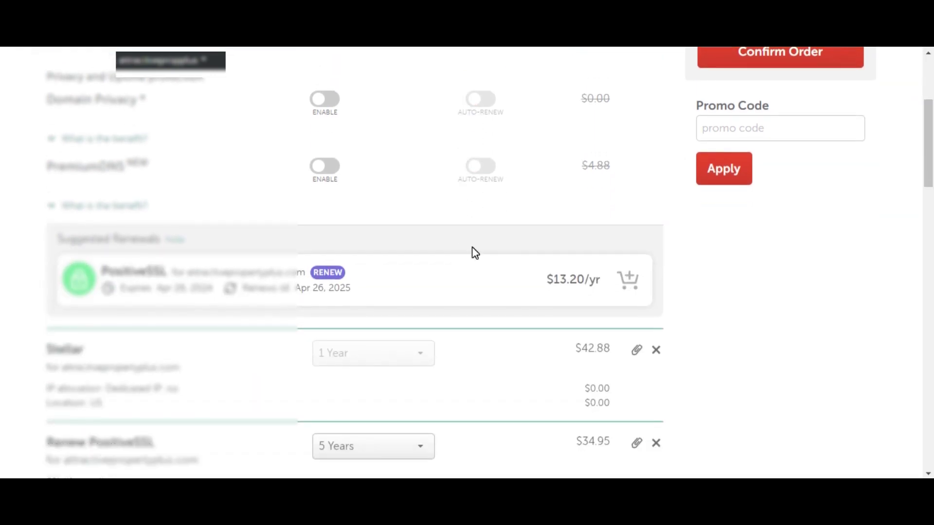
pyautogui.scroll(-1, 471, 251)
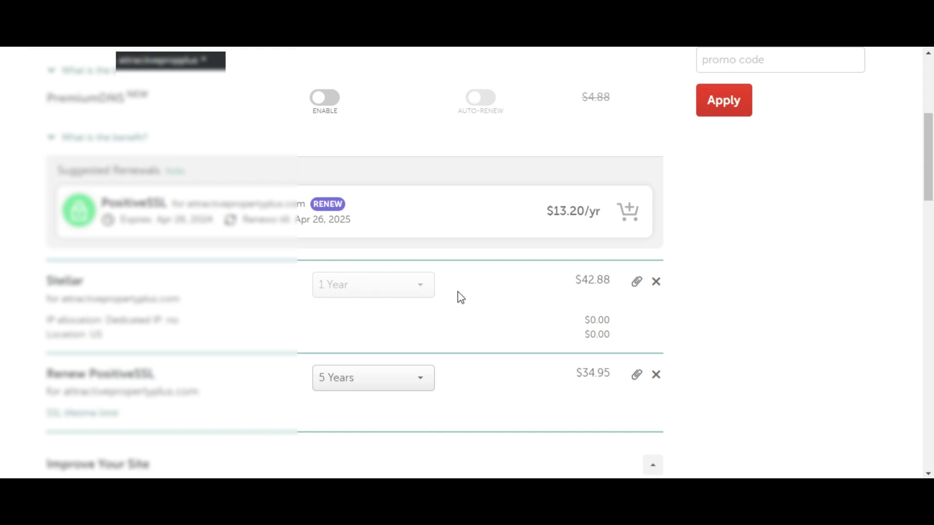
pyautogui.scroll(-1, 535, 294)
pyautogui.scroll(-1, 537, 296)
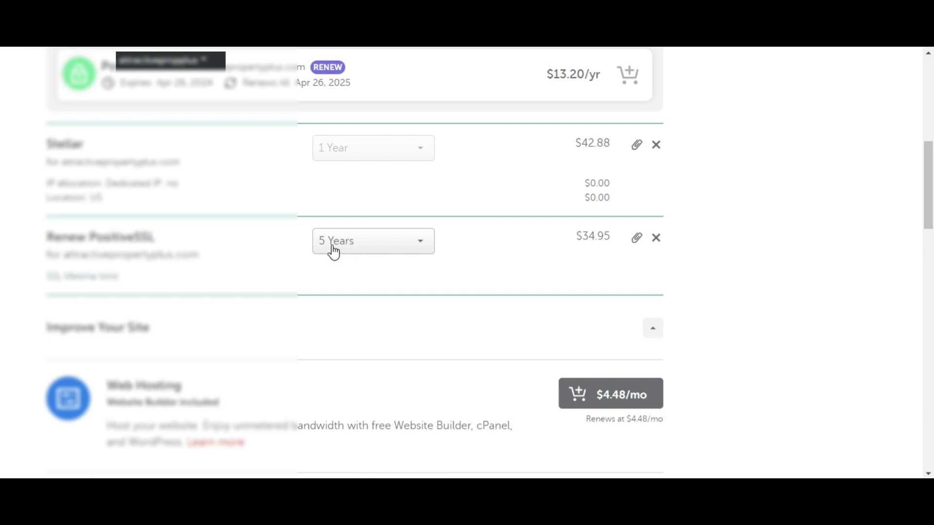
pyautogui.click(393, 245)
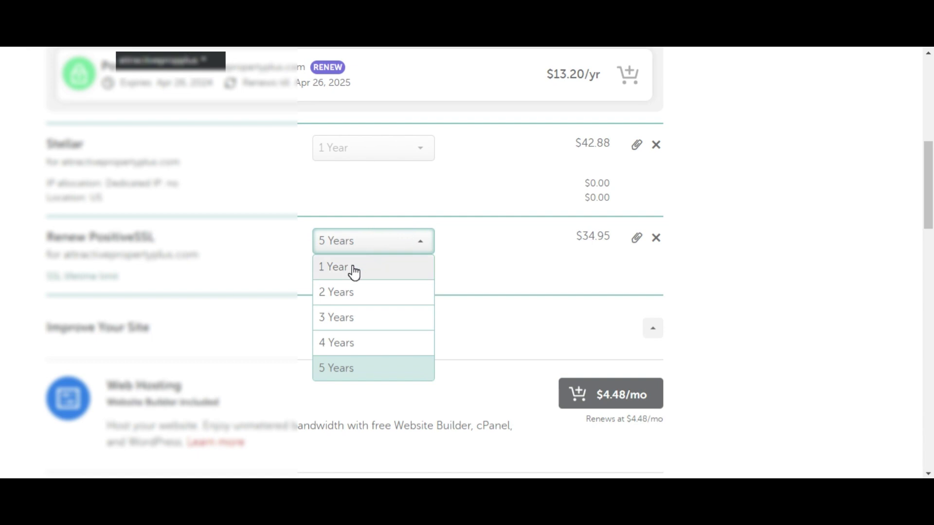
pyautogui.click(353, 268)
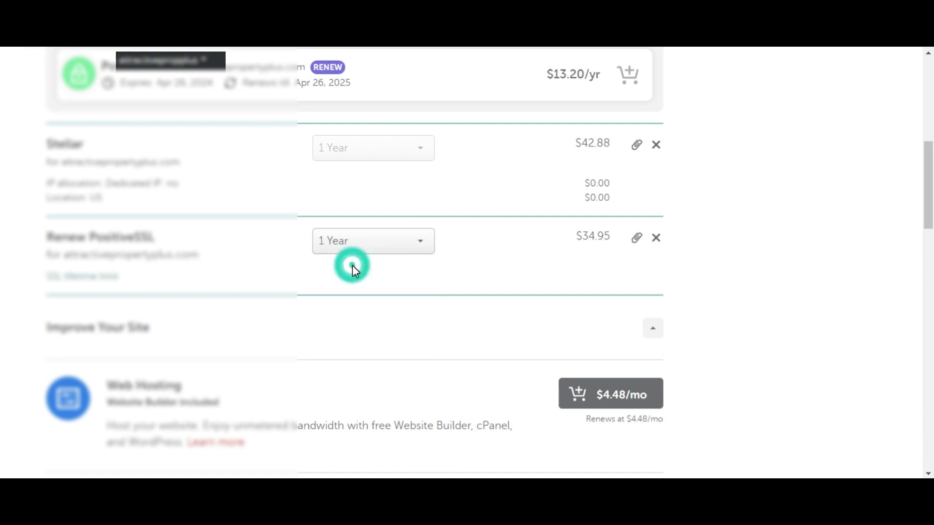
# Review the cart's subtotal, renewal terms and prices, and the optional add-ons offered for improving the site.
pyautogui.scroll(7, 744, 283)
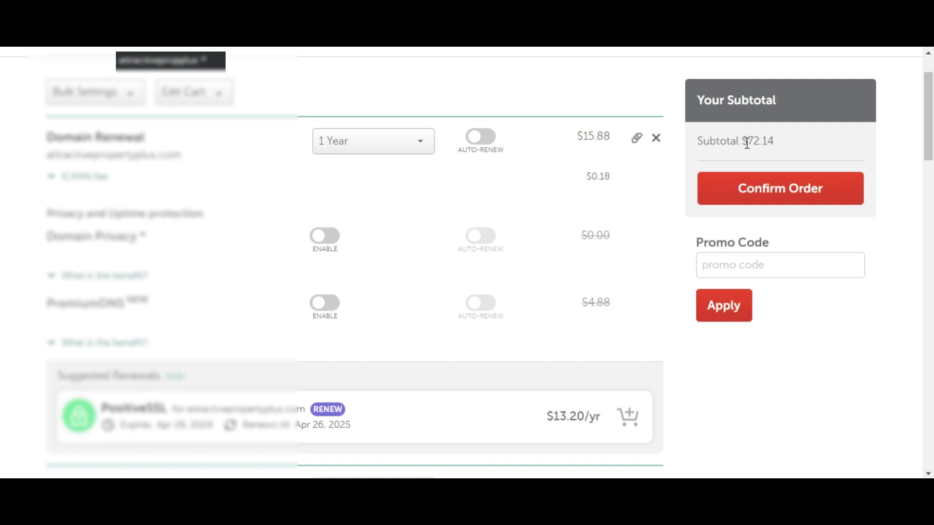
pyautogui.scroll(-10, 619, 329)
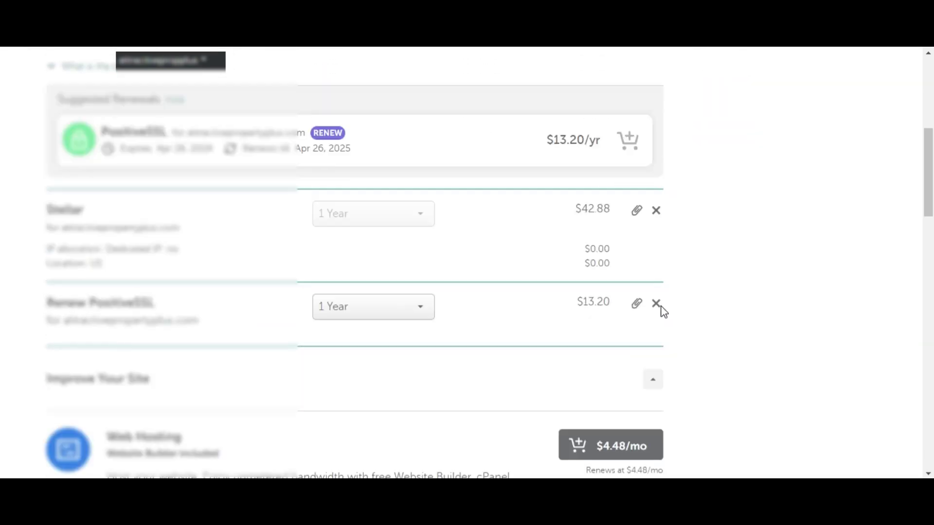
pyautogui.scroll(-3, 684, 308)
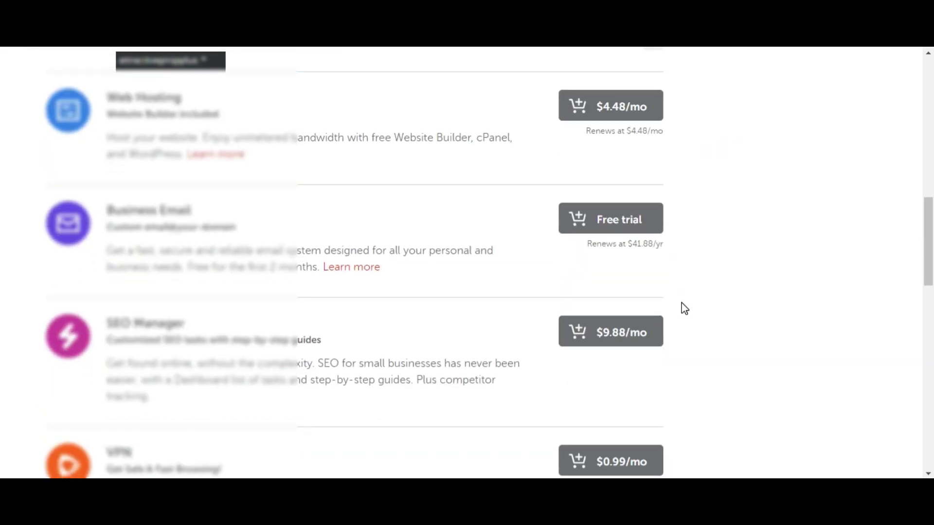
pyautogui.scroll(7, 685, 308)
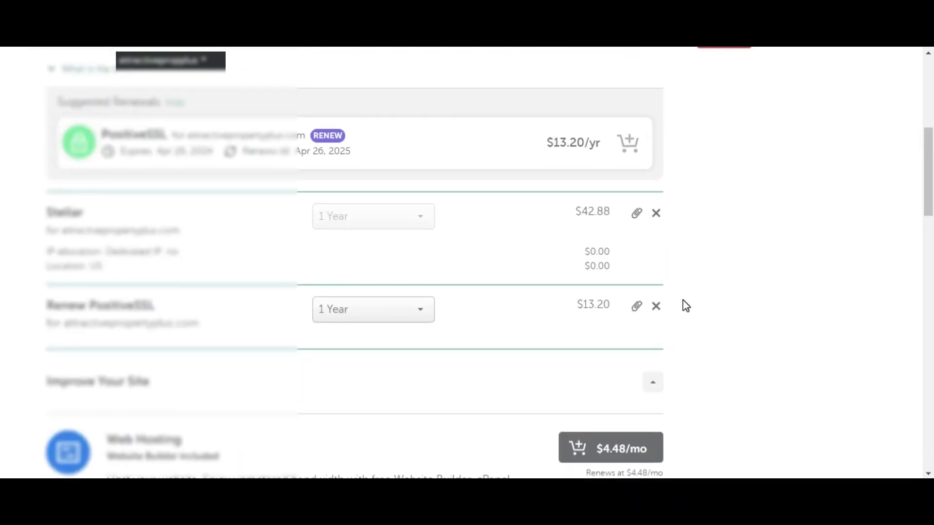
pyautogui.scroll(-3, 686, 306)
pyautogui.scroll(-8, 686, 306)
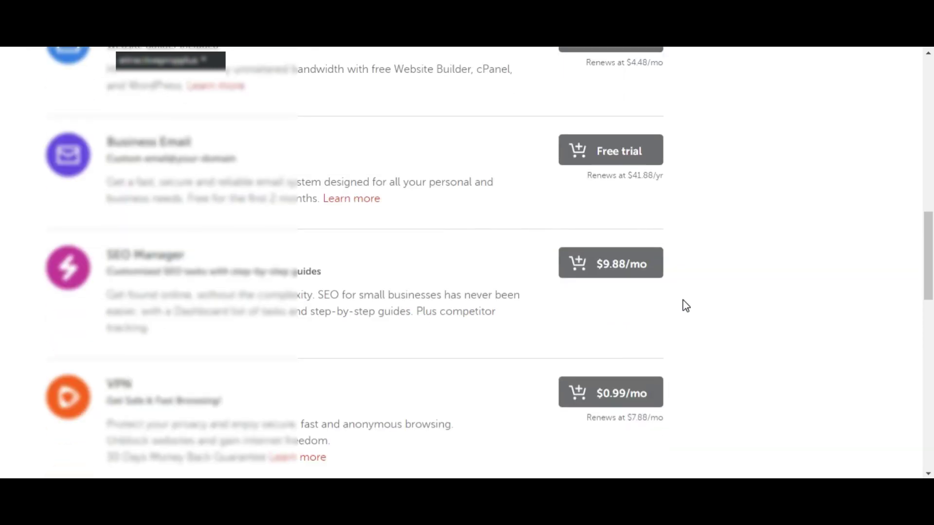
pyautogui.scroll(-9, 686, 306)
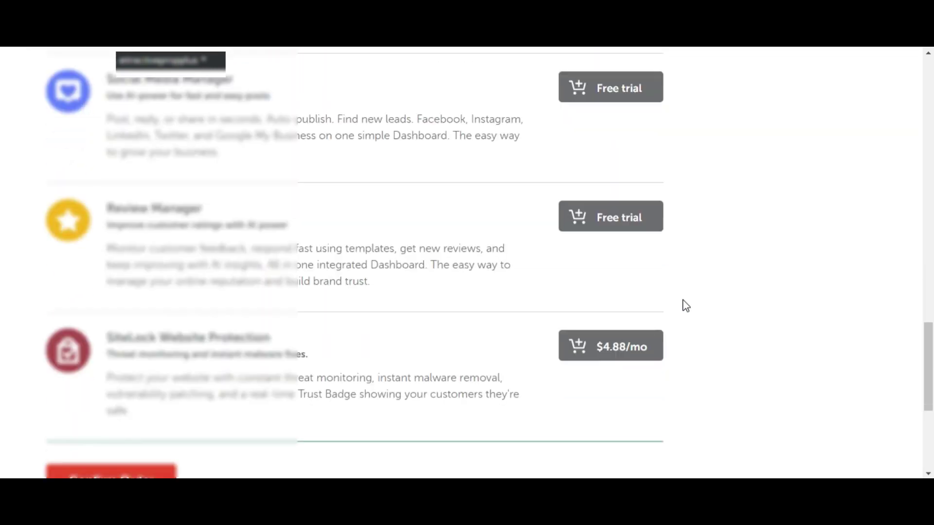
pyautogui.scroll(-3, 686, 305)
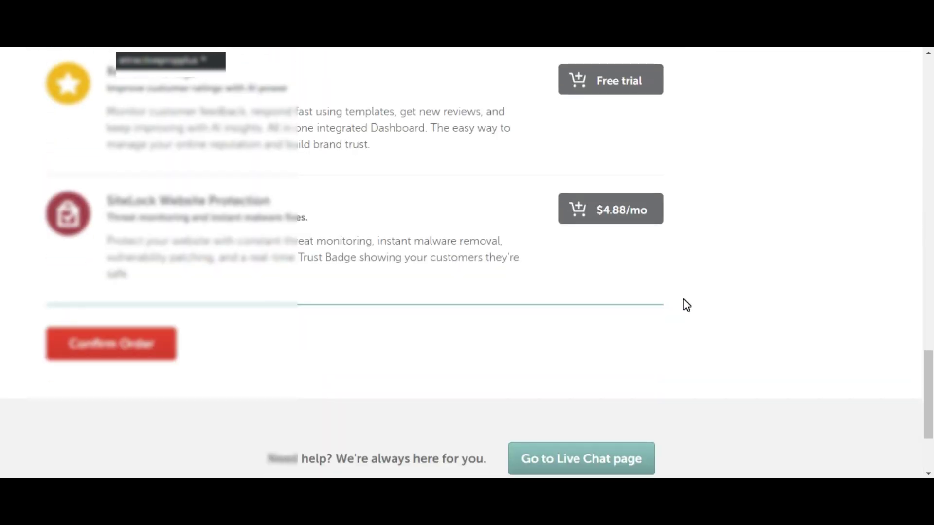
pyautogui.scroll(8, 708, 298)
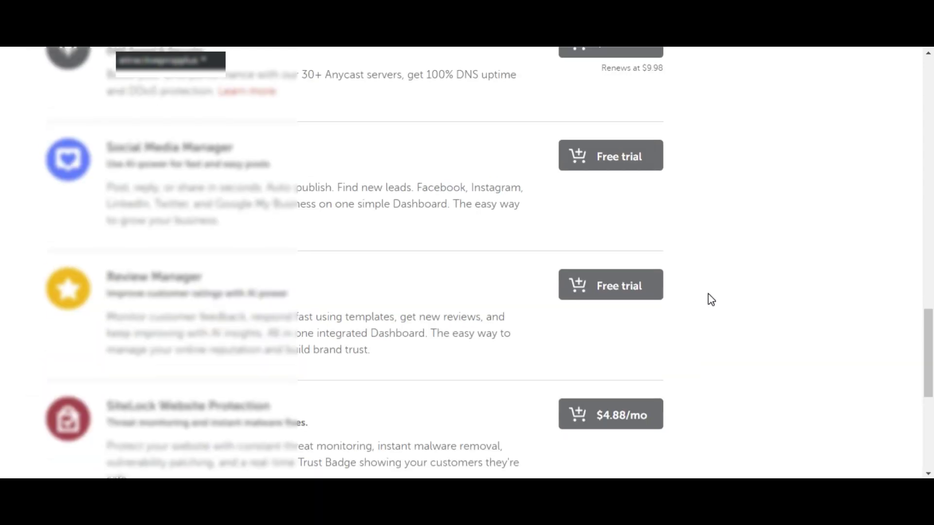
pyautogui.scroll(14, 711, 299)
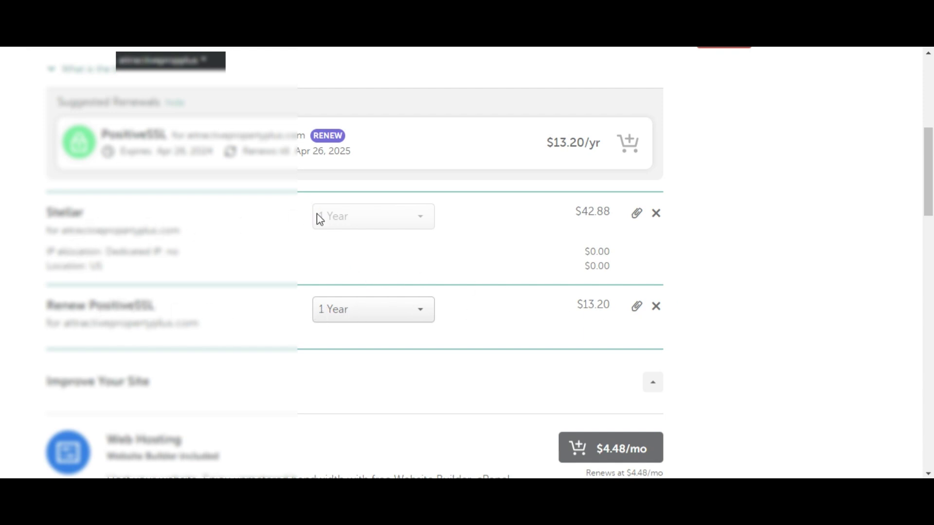
pyautogui.scroll(7, 742, 242)
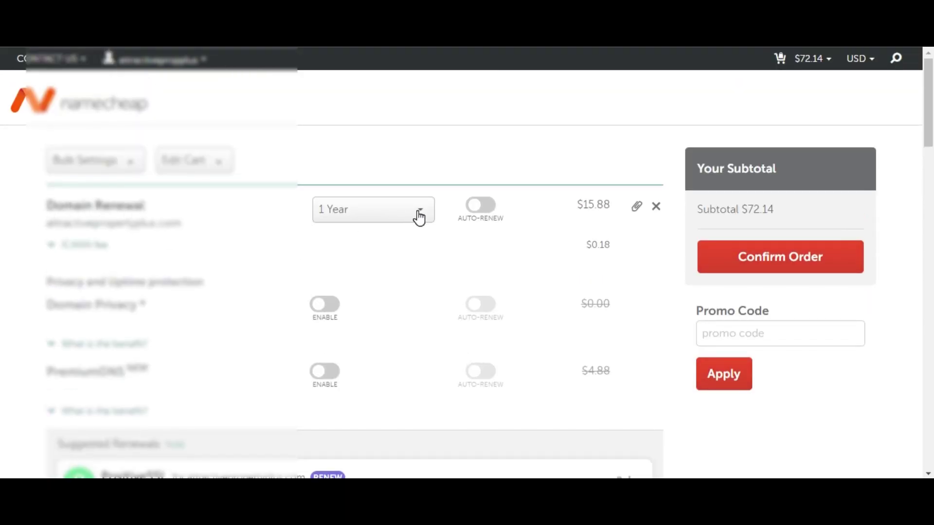
# Confirm the cart's order and bring up the secure card payment details at the billing stage.
pyautogui.click(763, 259)
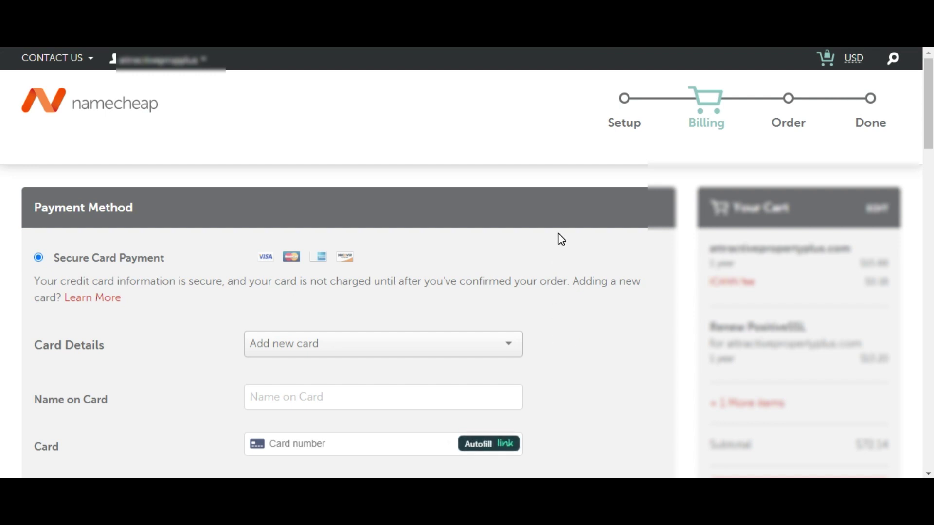
pyautogui.scroll(-2, 550, 263)
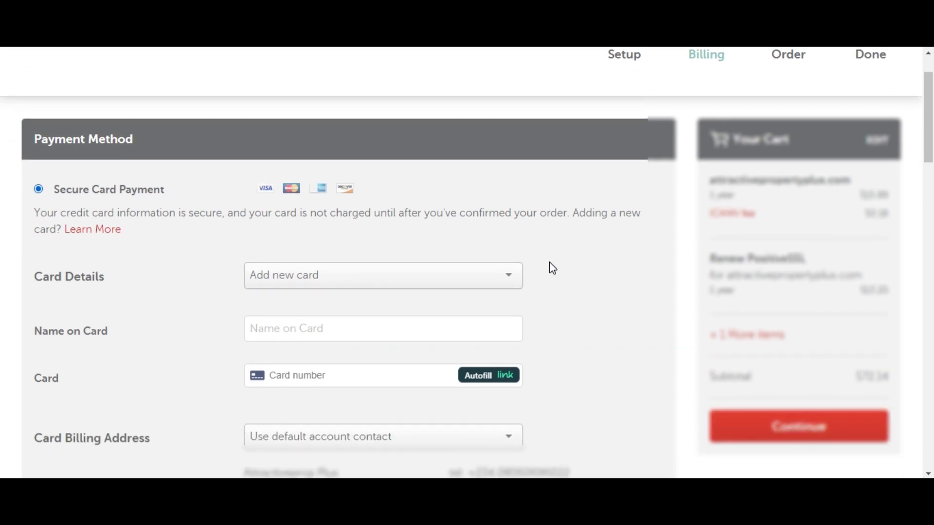